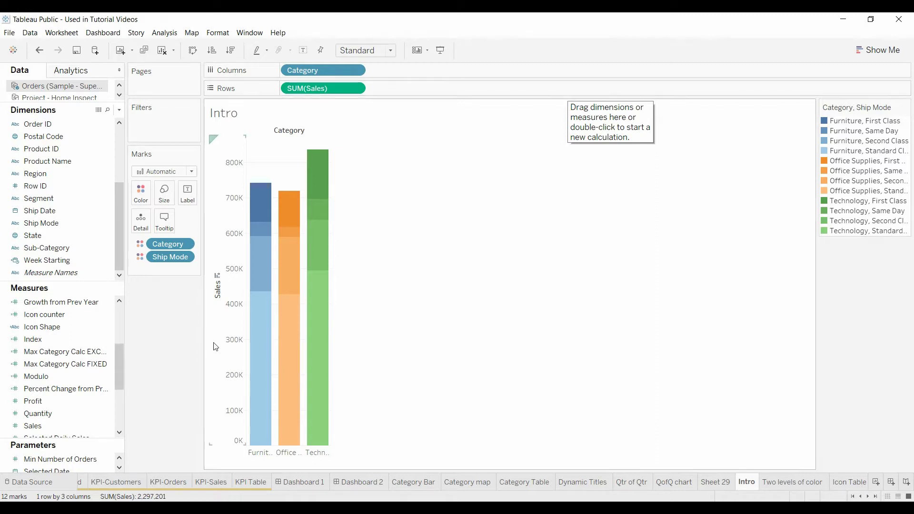
- Switch to the 'Two levels of color' worksheet, showing SUM(Sales) bars by Category
mouse_move(329, 408)
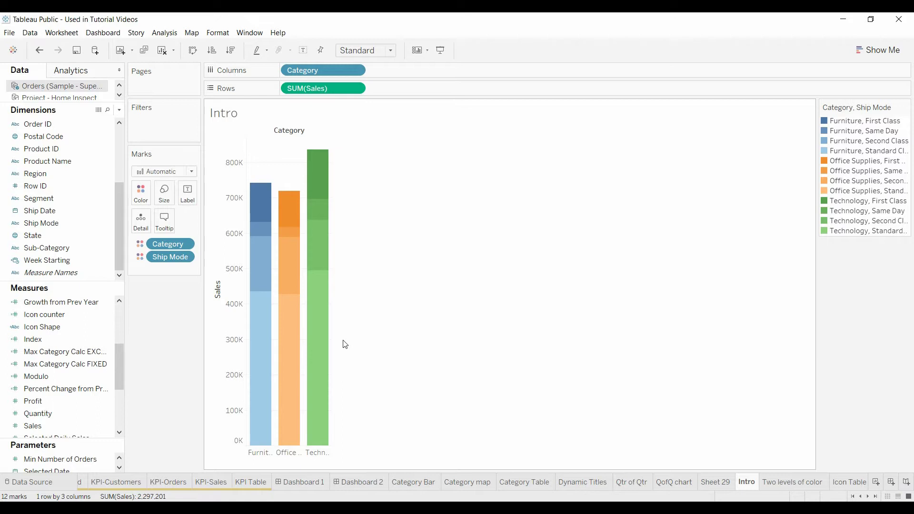
left_click(812, 476)
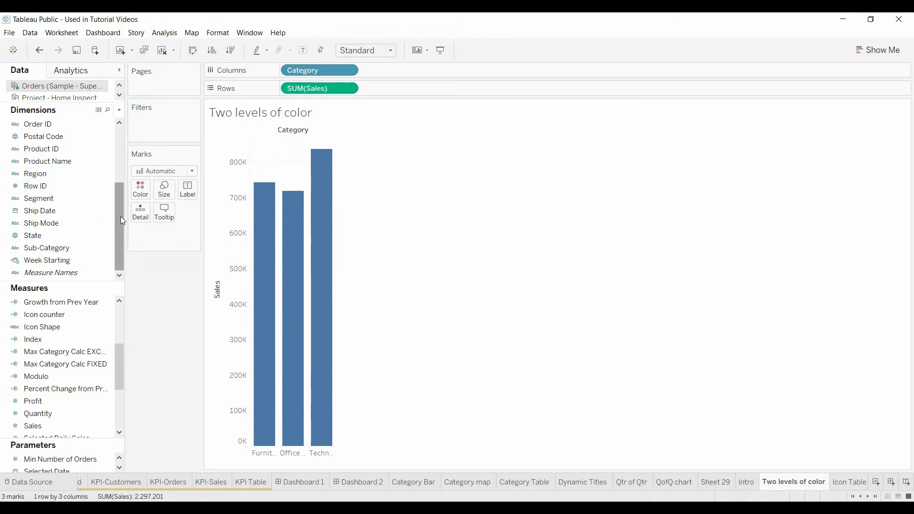
- Colour the Sales bars by Category: Furniture, Office Supplies and Technology
left_click_drag(121, 216, 131, 111)
left_click_drag(93, 136, 148, 196)
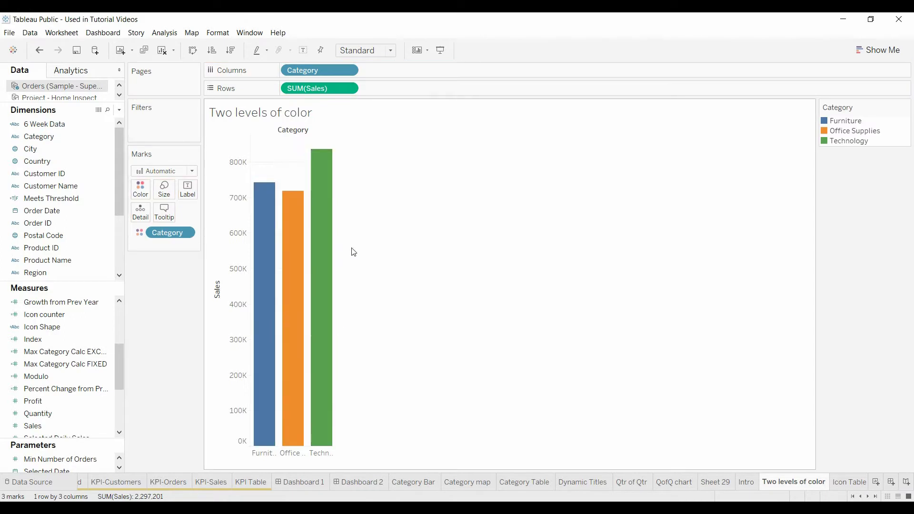
mouse_move(322, 272)
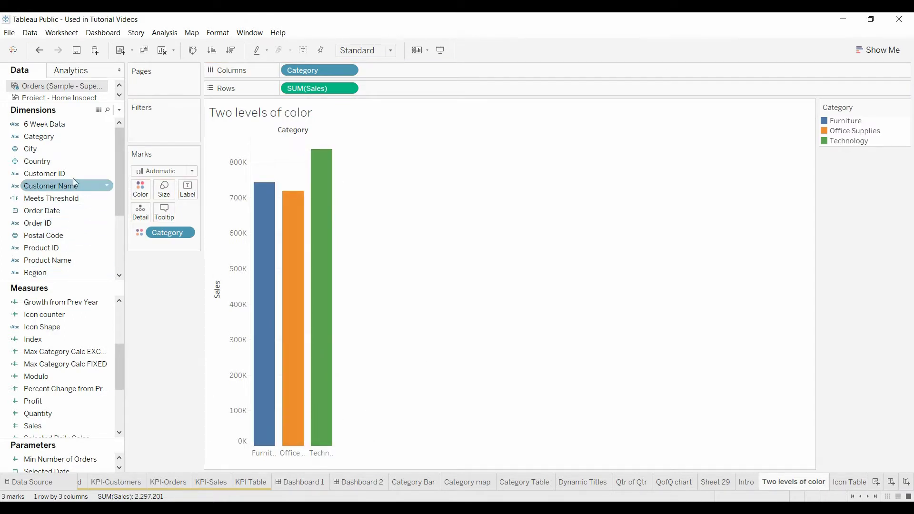
- Put Segment on Color instead, stacking Consumer, Corporate and Home Office within each bar
left_click_drag(119, 172, 118, 238)
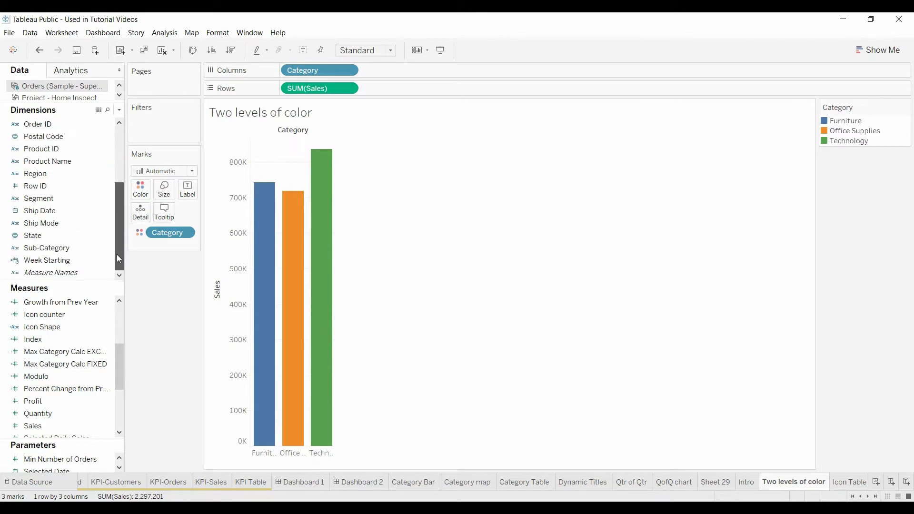
left_click(32, 227)
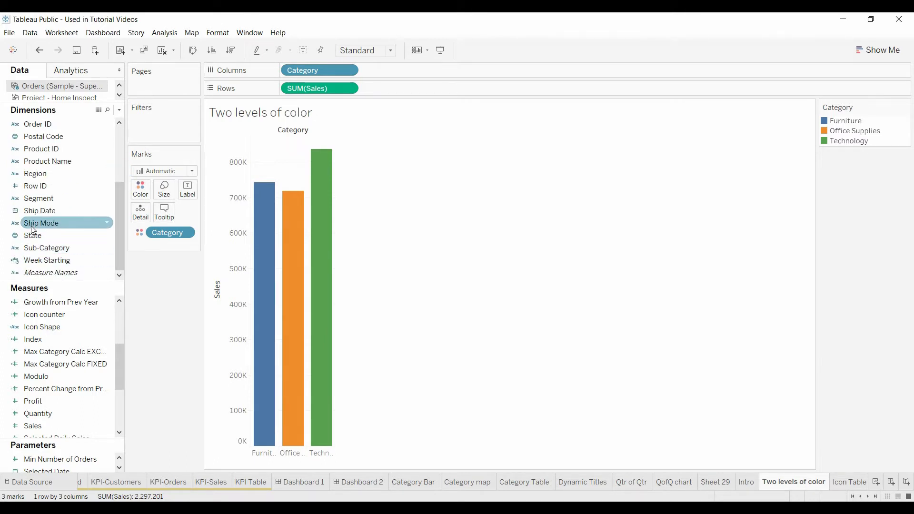
left_click(38, 198)
left_click(33, 235)
left_click(42, 202)
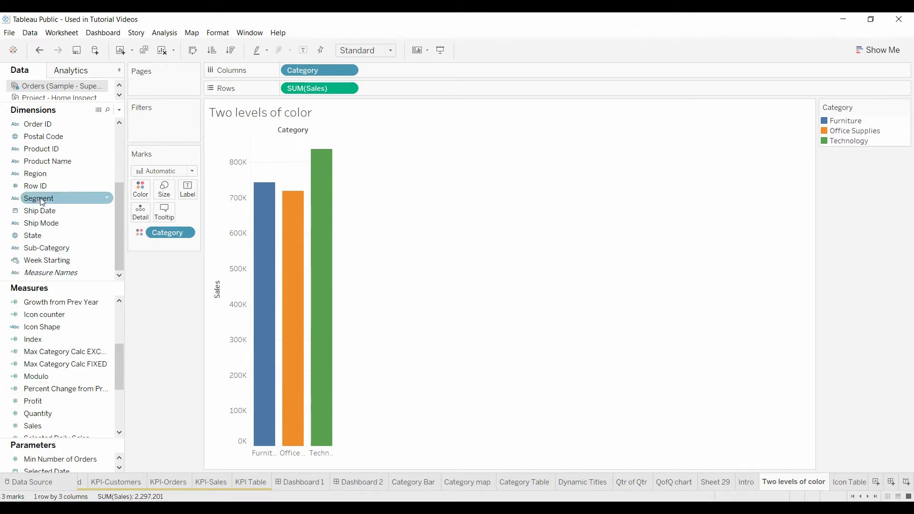
left_click_drag(42, 202, 142, 191)
mouse_move(325, 447)
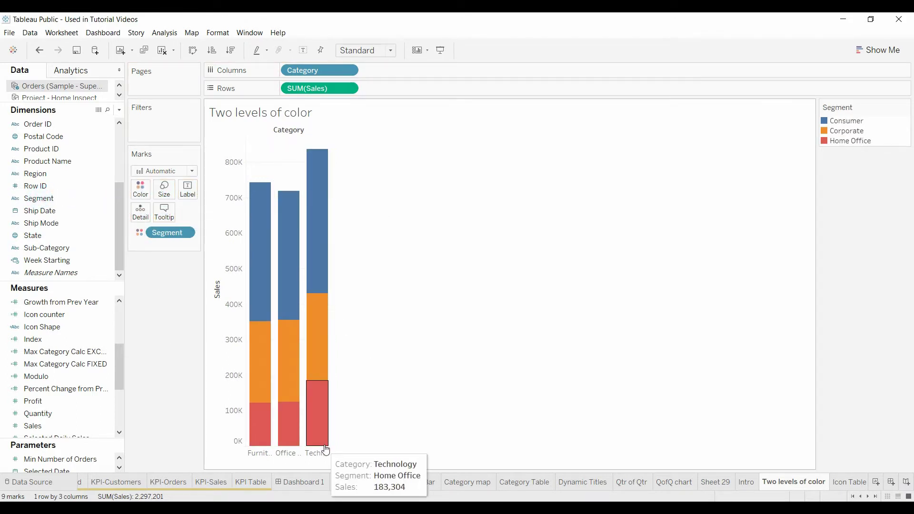
mouse_move(288, 218)
mouse_move(291, 447)
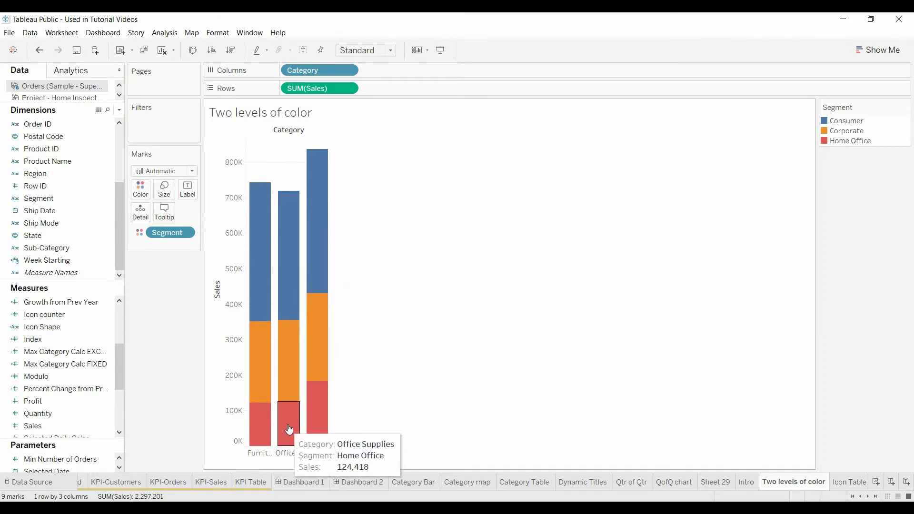
- Restore Category colours, then add Segment as a second colour for three shades per bar
left_click(39, 49)
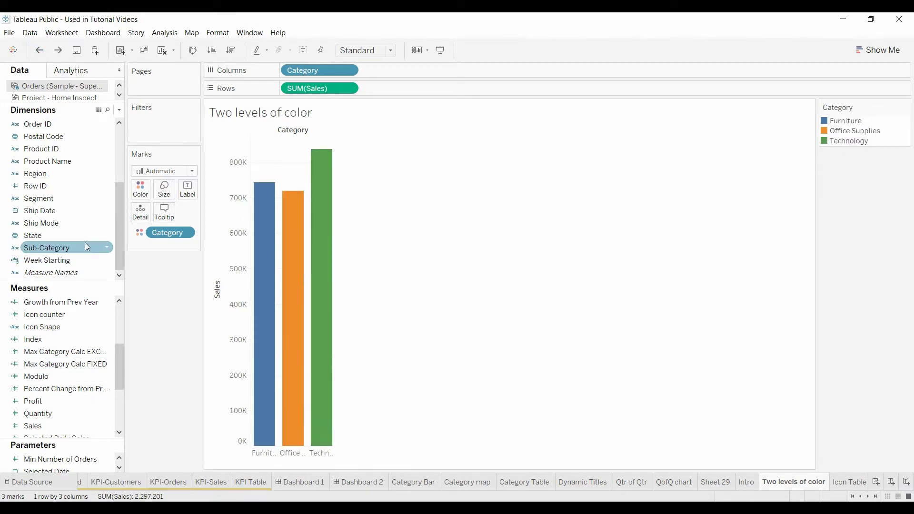
left_click_drag(37, 203, 134, 221)
mouse_move(324, 157)
mouse_move(317, 314)
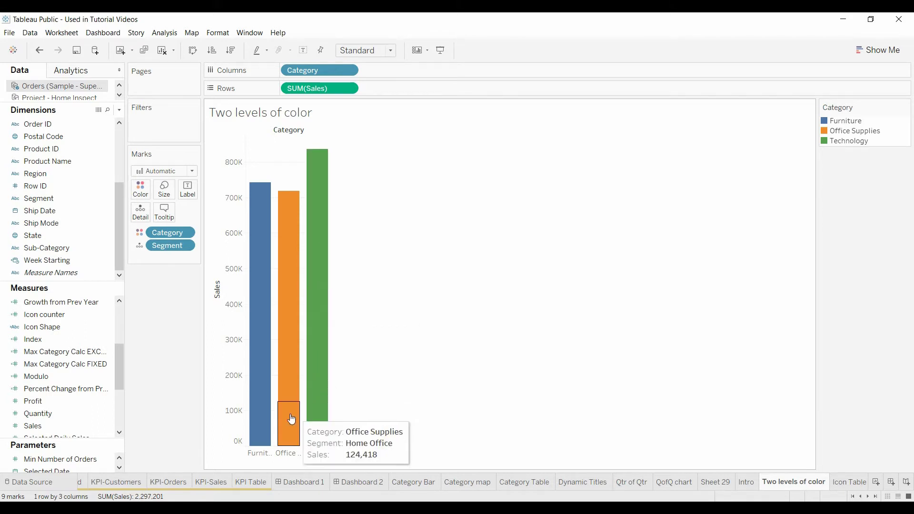
mouse_move(289, 307)
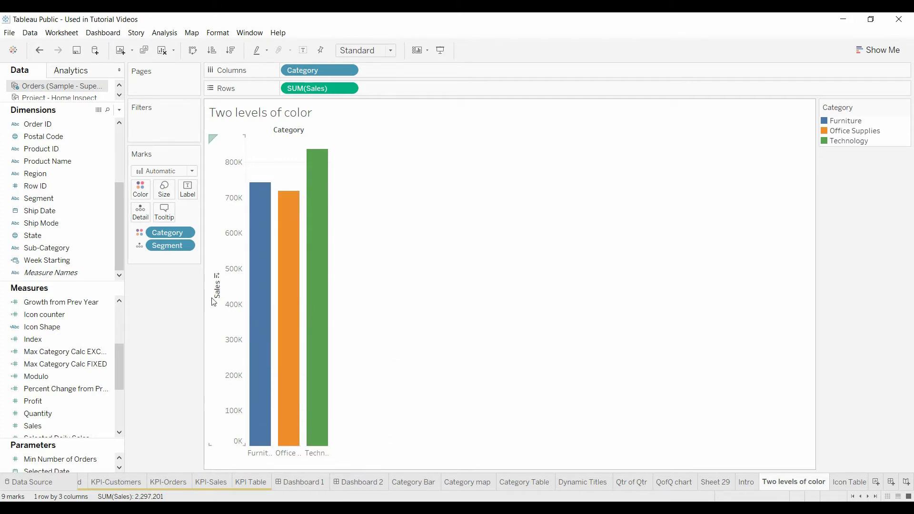
left_click(137, 247)
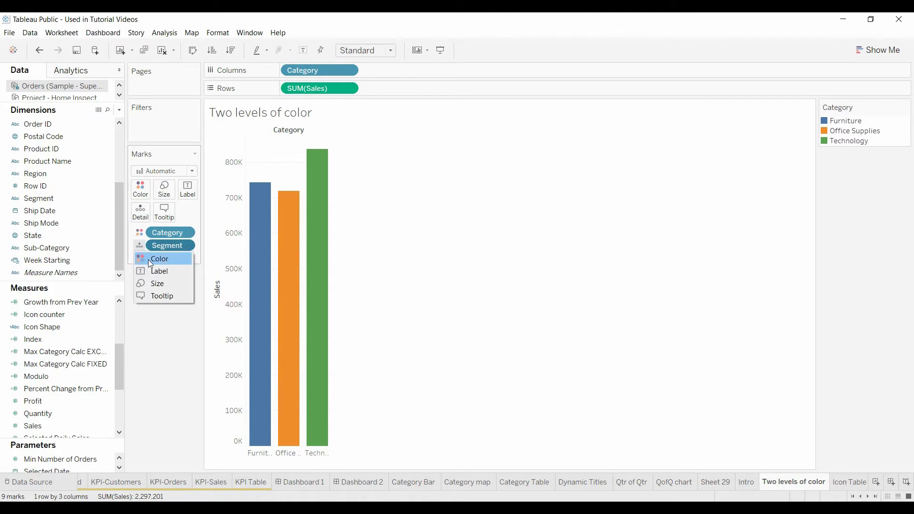
left_click(150, 259)
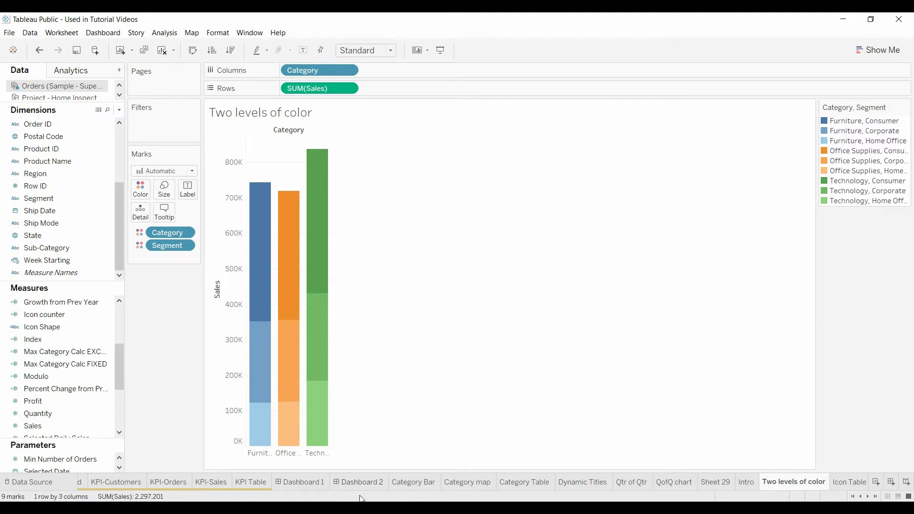
- Remove Segment from the Marks card, then try Sub-Category as Color and drag it off
mouse_move(361, 485)
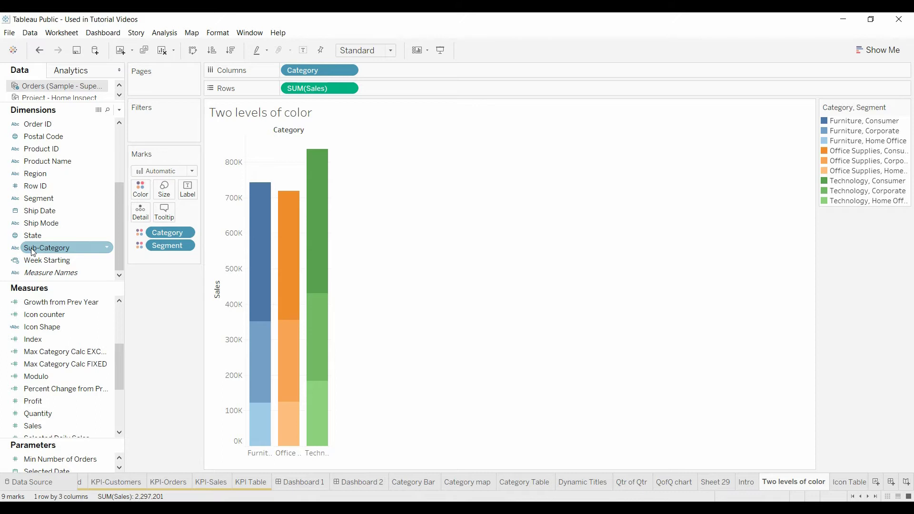
left_click_drag(170, 246, 142, 324)
left_click_drag(46, 248, 139, 214)
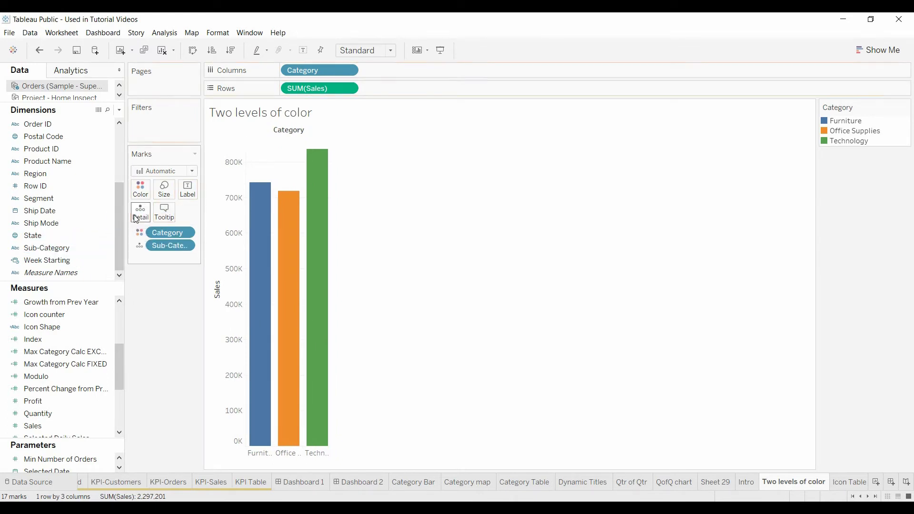
left_click(140, 246)
left_click(144, 259)
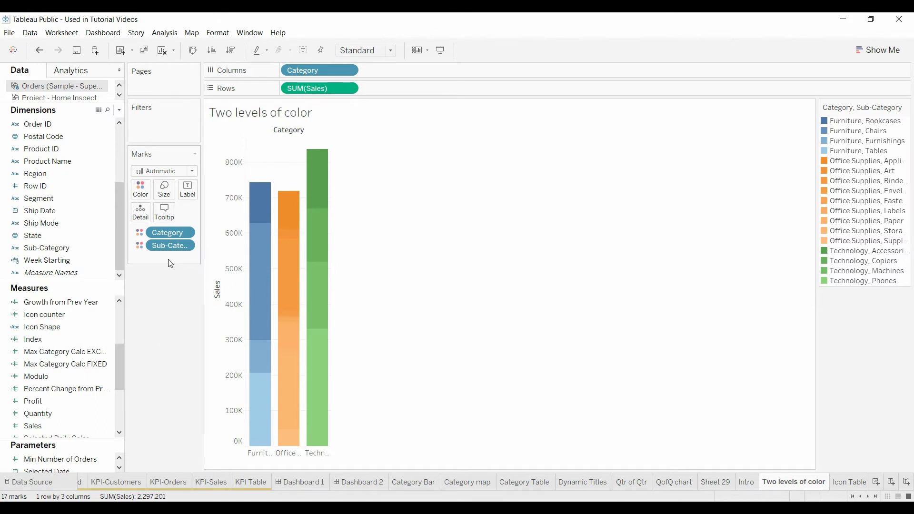
left_click_drag(168, 245, 164, 255)
- Remove Sub-Category, then try Product Name as Detail and remove it as well
left_click_drag(164, 314, 157, 305)
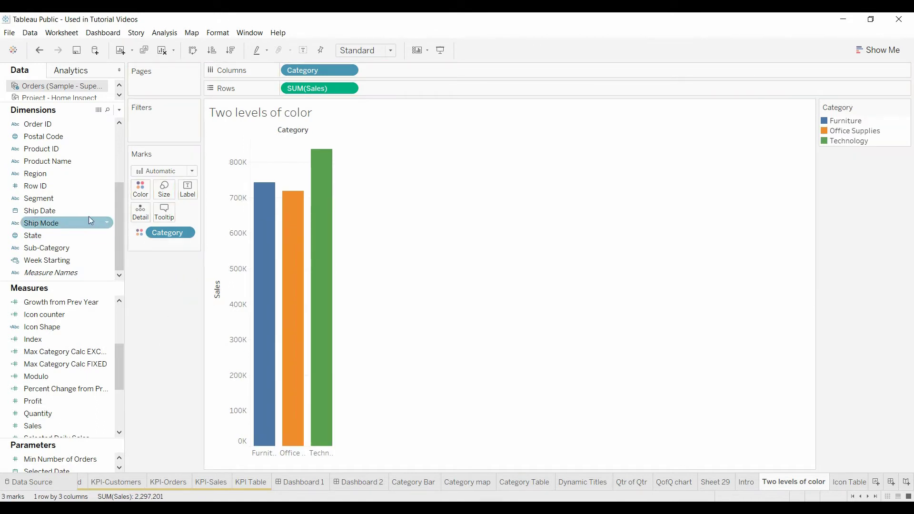
left_click(53, 165)
left_click_drag(55, 168, 141, 221)
left_click(139, 245)
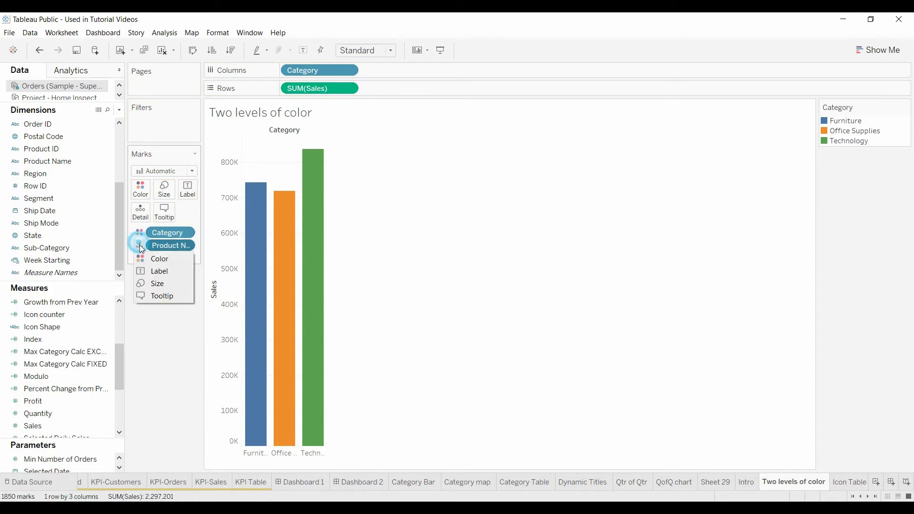
key("Escape")
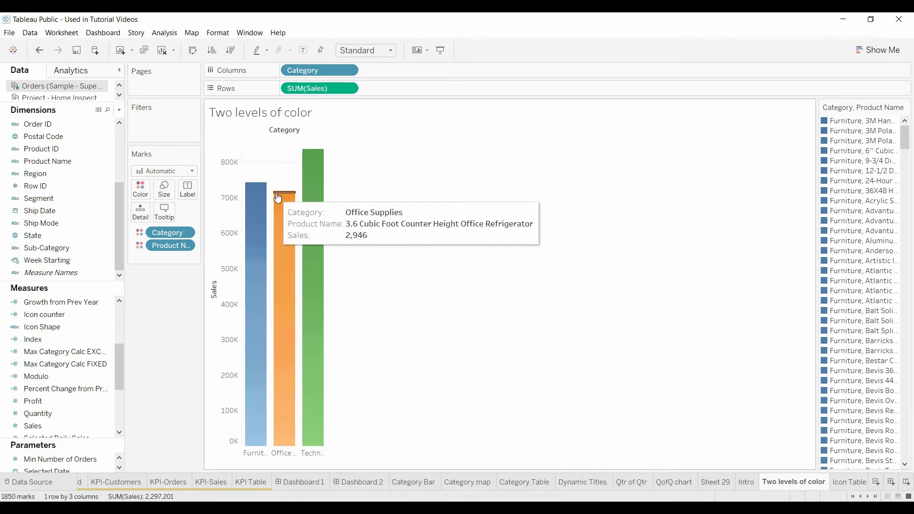
left_click_drag(164, 247, 151, 338)
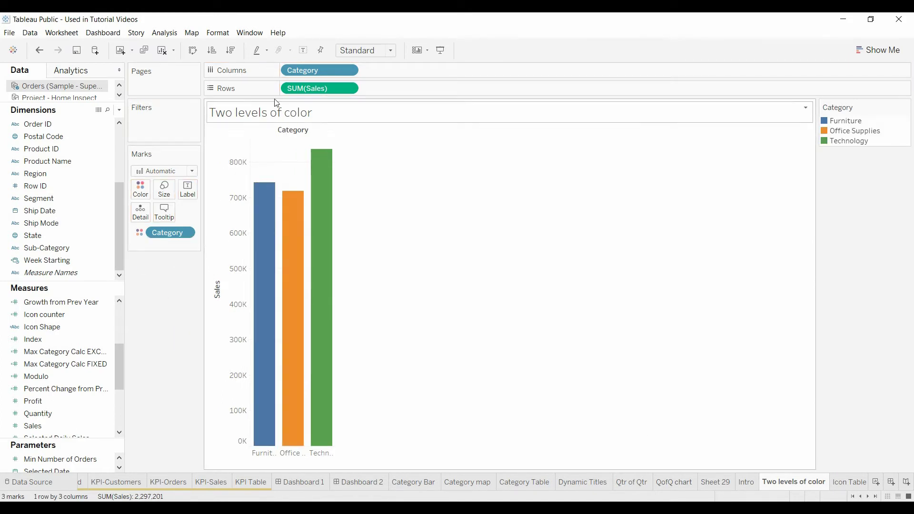
- Create Sheet 34 and add two typed avg(1) calculations to Rows, giving two one-bar panes
left_click(120, 52)
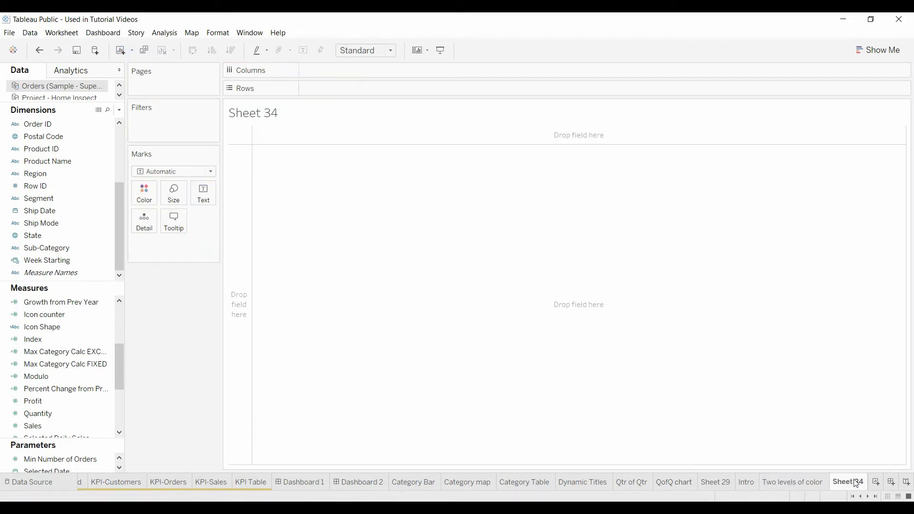
left_click_drag(94, 235, 321, 86)
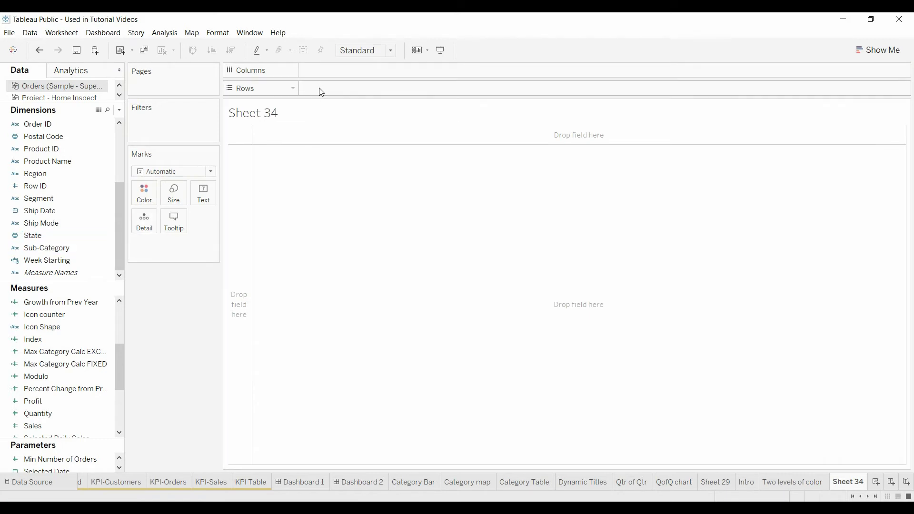
double_click(319, 88)
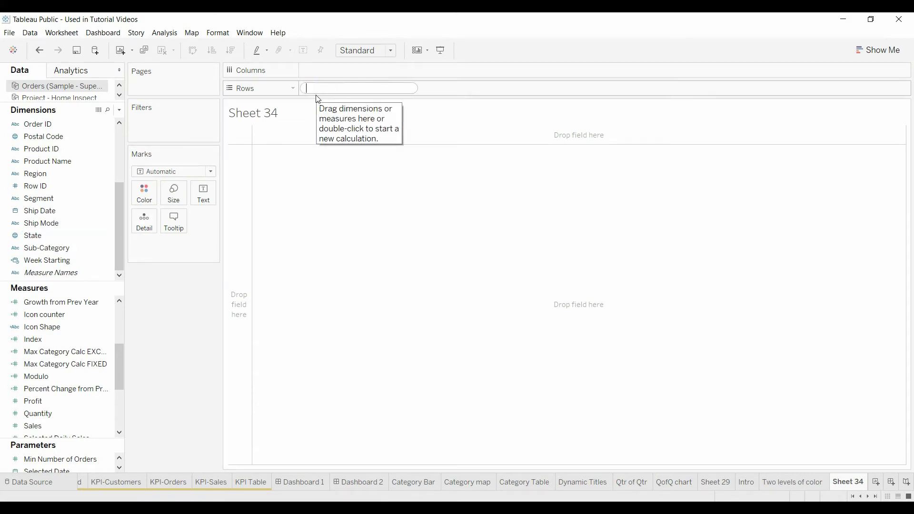
type("avg(1)")
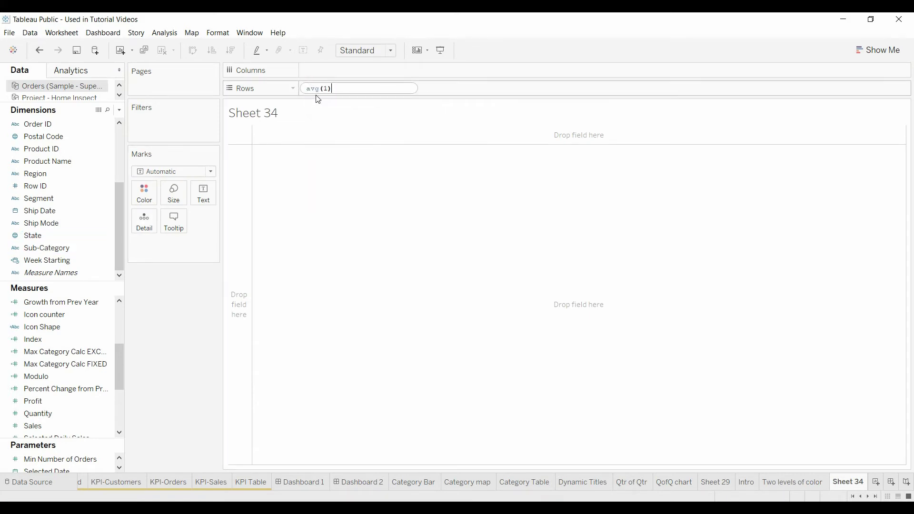
key("Return")
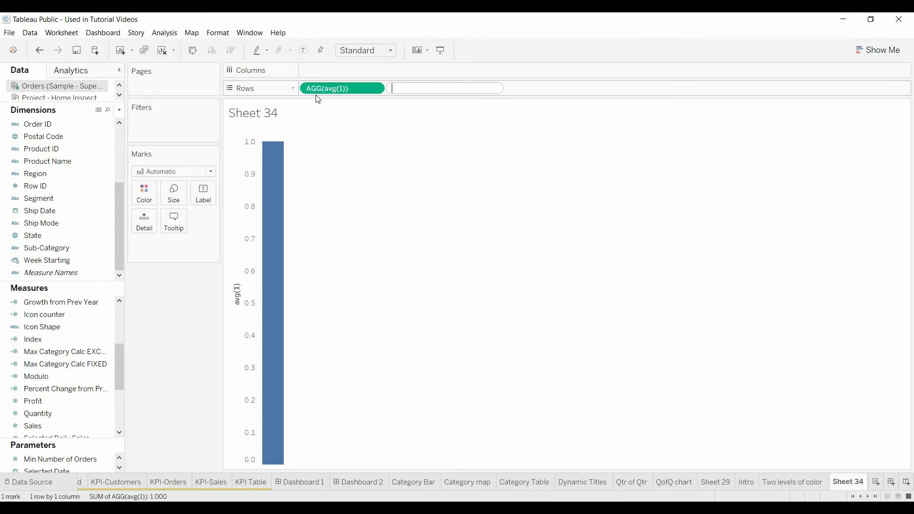
type("Avg(")
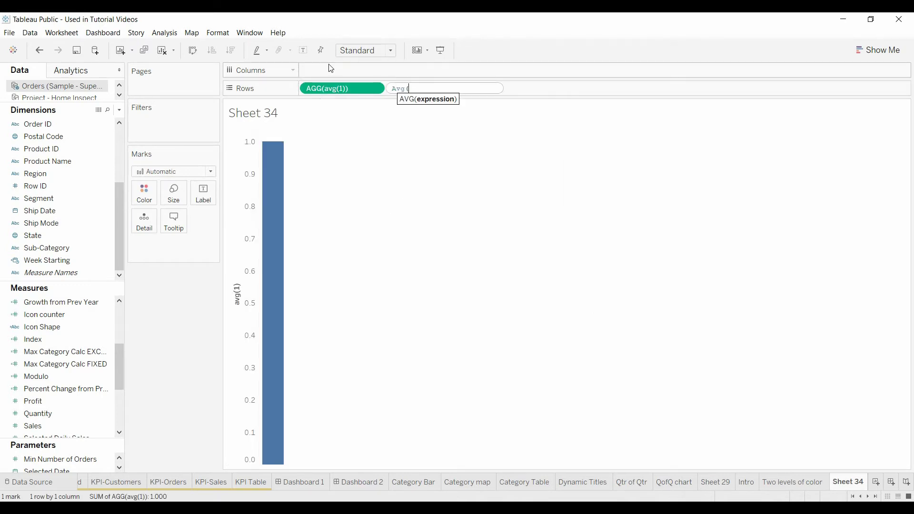
type("1)")
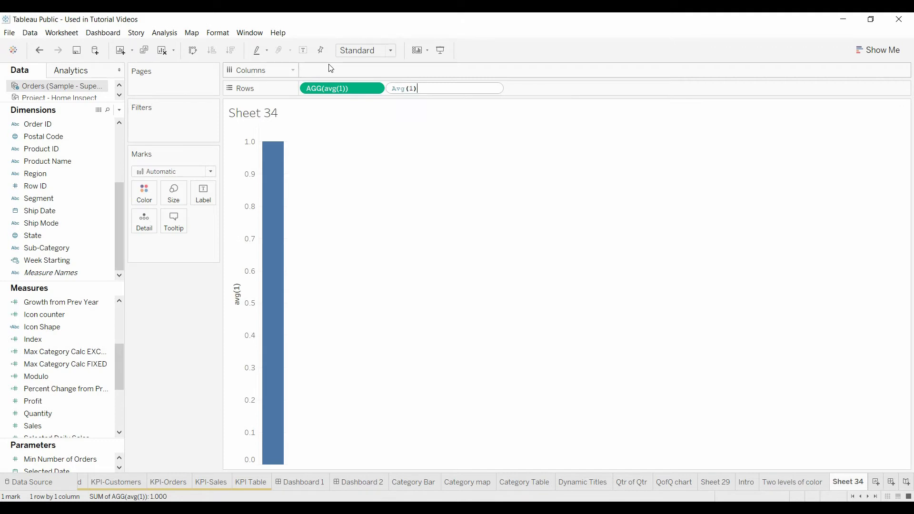
key("Return")
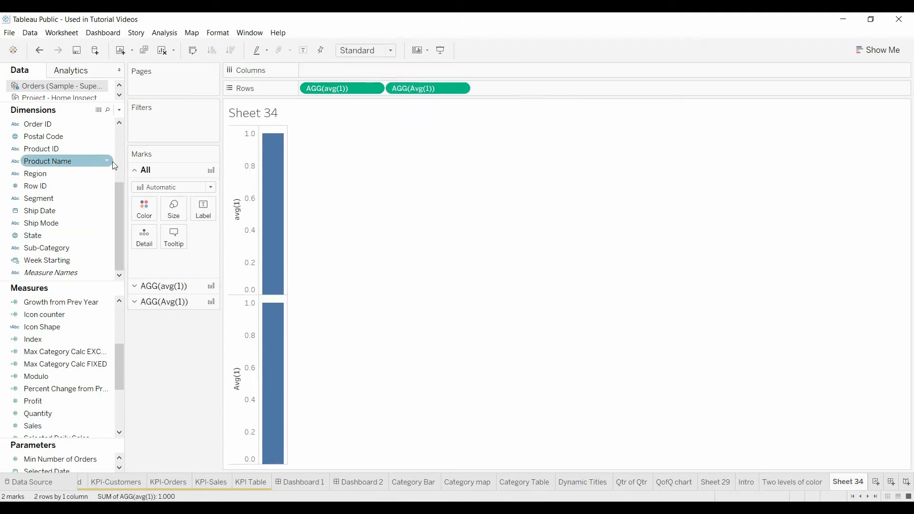
left_click(199, 288)
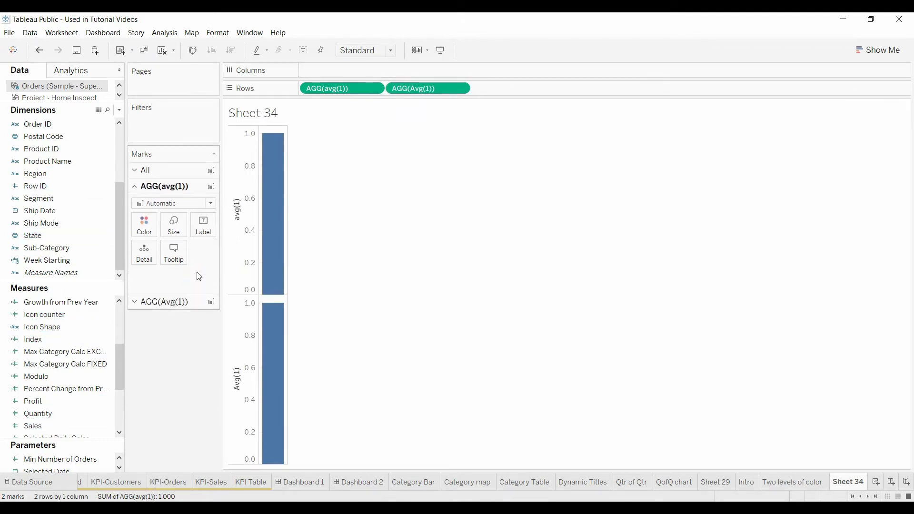
- Make the top AGG(avg(1)) chart a Pie coloured by Category with SUM(Sales) angles
left_click(211, 203)
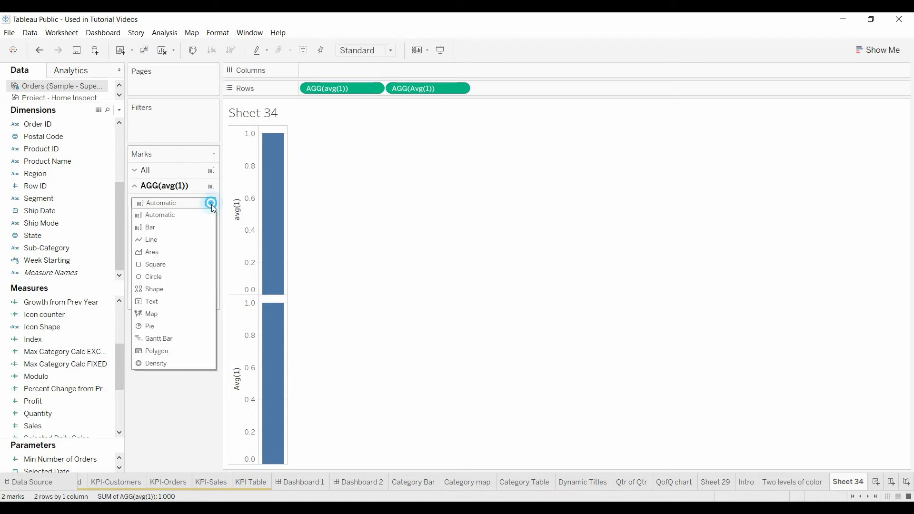
left_click(142, 326)
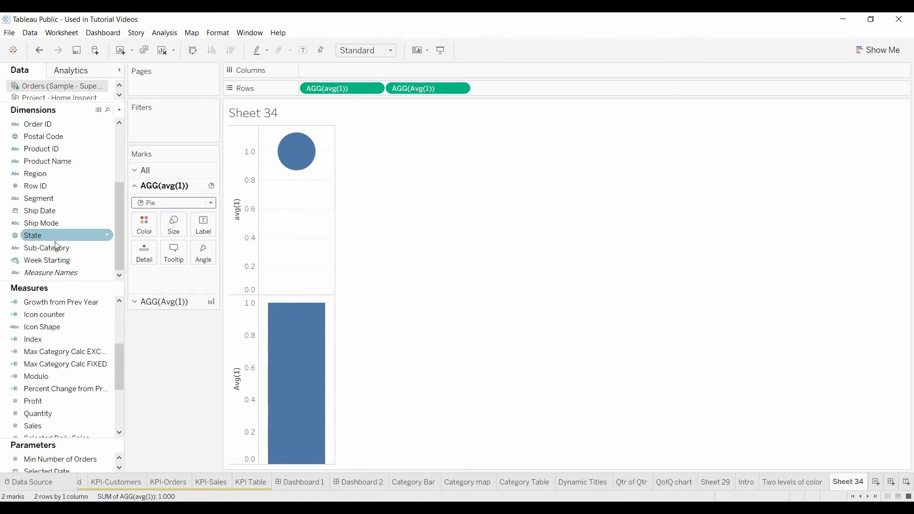
scroll(116, 142, "up", 3)
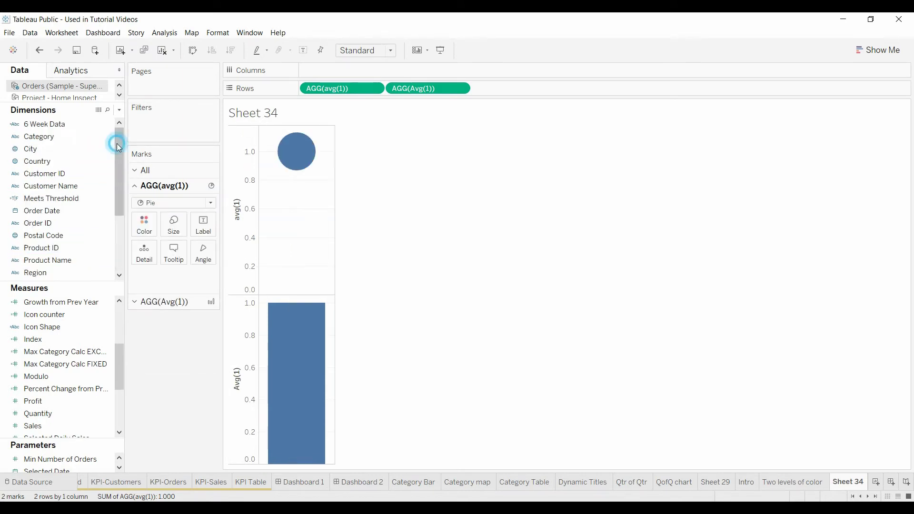
left_click_drag(69, 135, 159, 225)
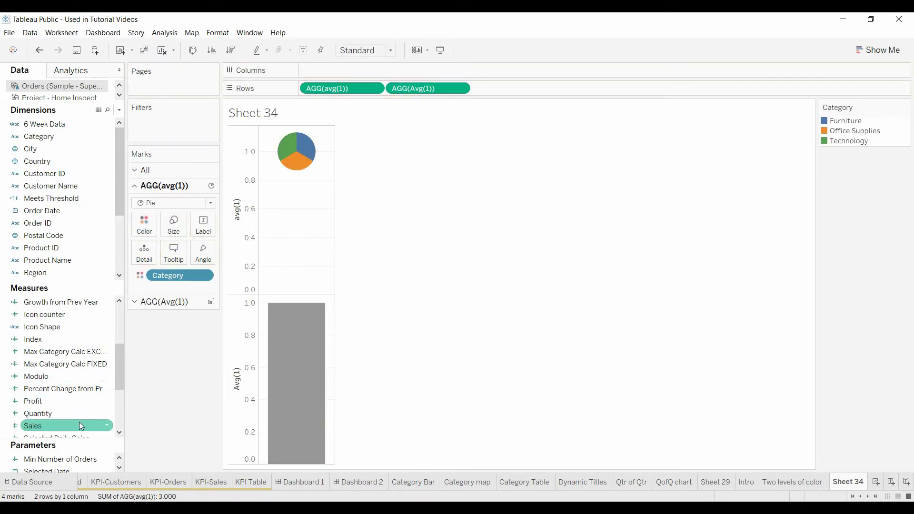
left_click_drag(70, 424, 214, 260)
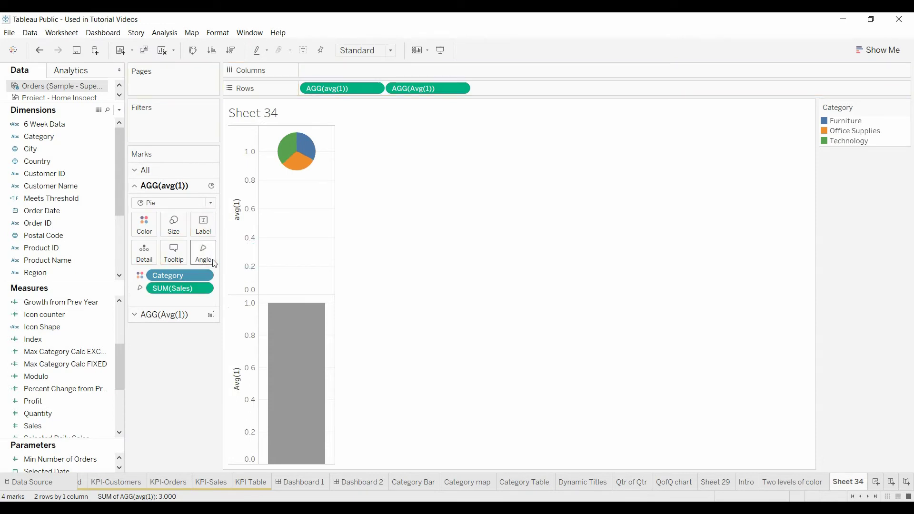
- Make the bottom AGG(Avg(1)) chart a Pie with SUM(Sales) angles and Category colours
left_click(135, 316)
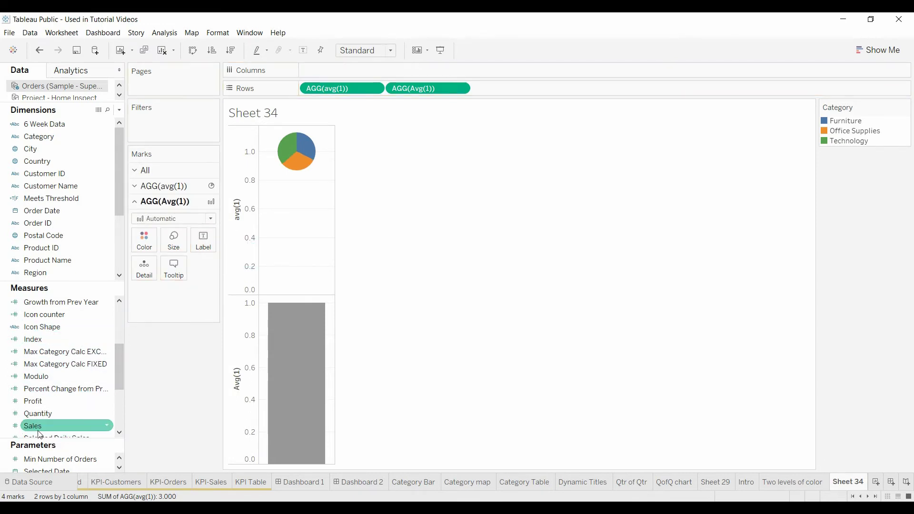
left_click_drag(32, 425, 147, 370)
left_click(210, 219)
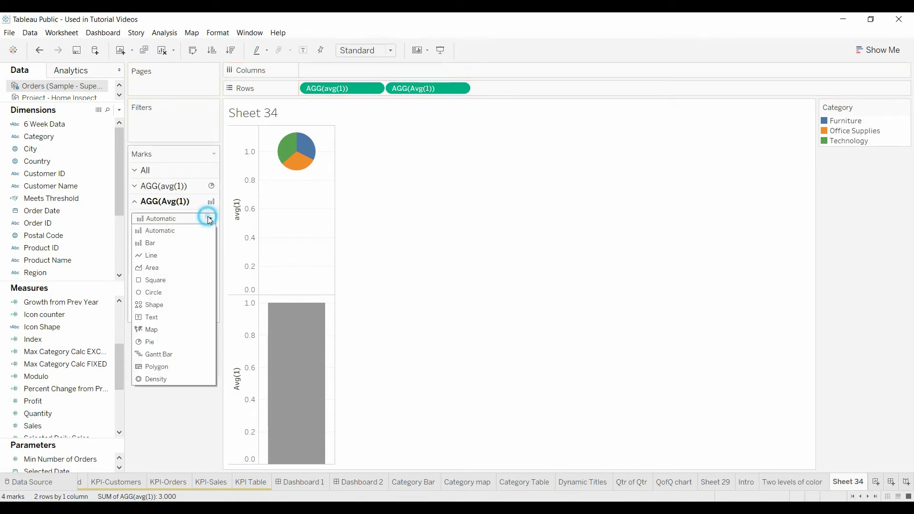
left_click(173, 339)
left_click_drag(45, 425, 193, 274)
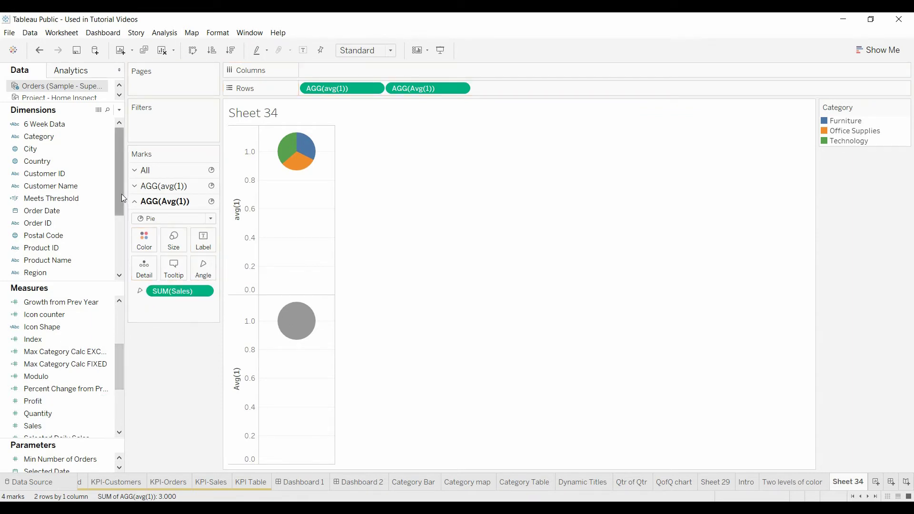
left_click_drag(53, 137, 140, 249)
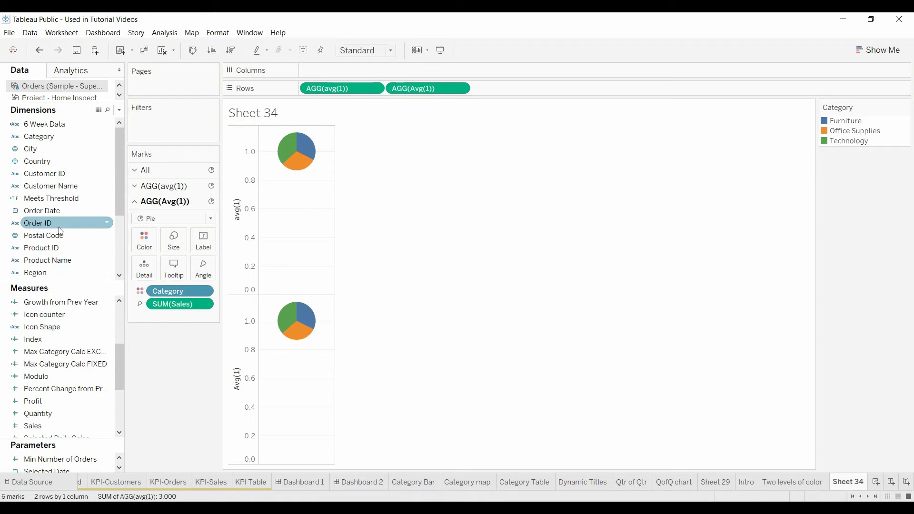
scroll(54, 235, "down", 3)
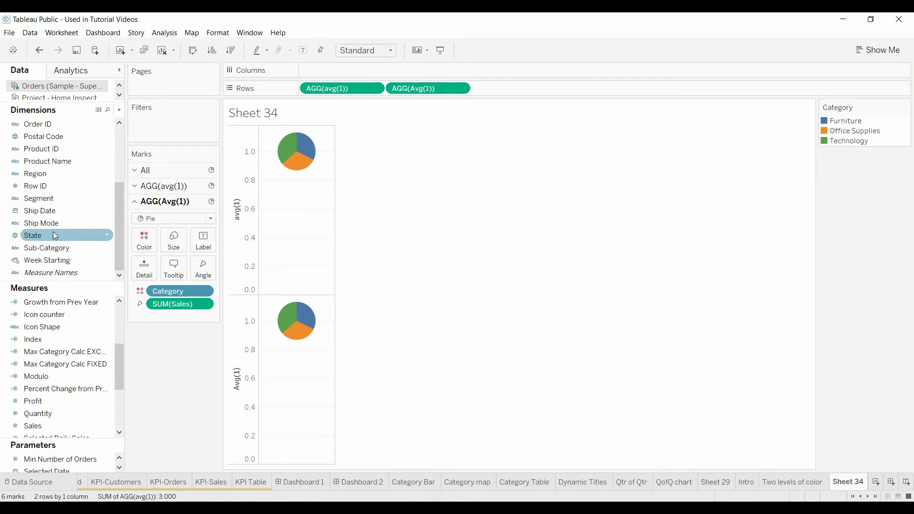
- Add Segment to the bottom pie's Color for a nine-entry legend, and enlarge it with Size
left_click(37, 203)
left_click_drag(37, 202, 143, 278)
left_click(141, 319)
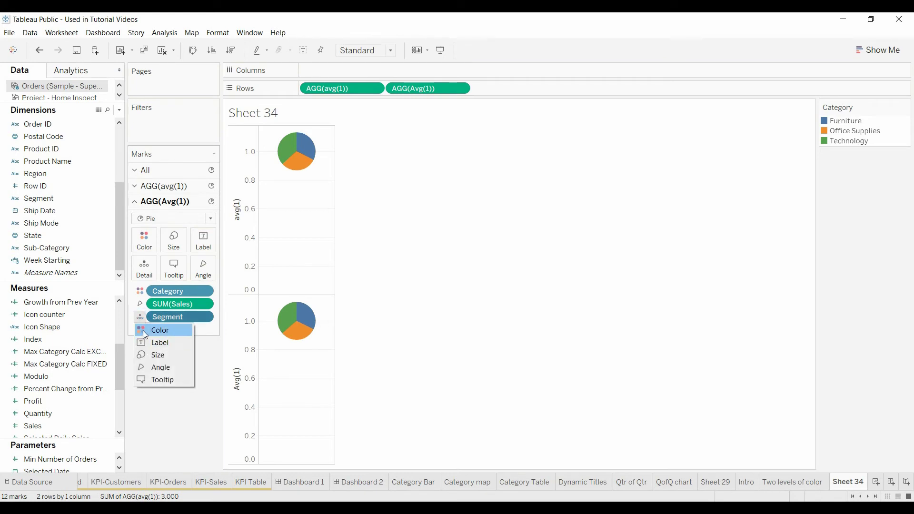
left_click(143, 330)
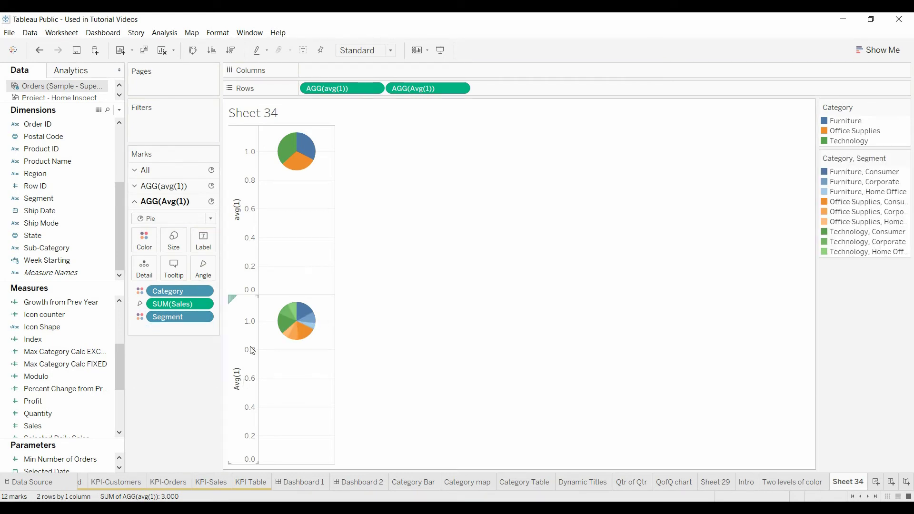
left_click(174, 241)
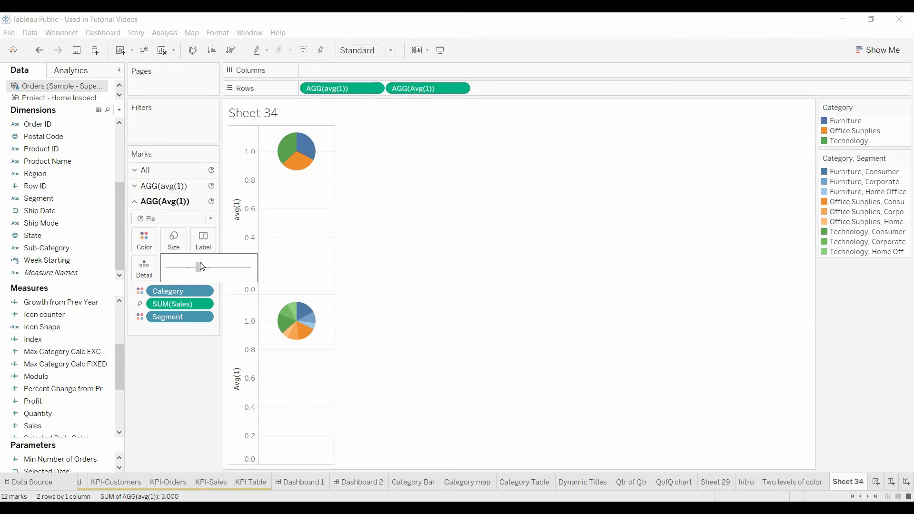
left_click_drag(204, 266, 202, 266)
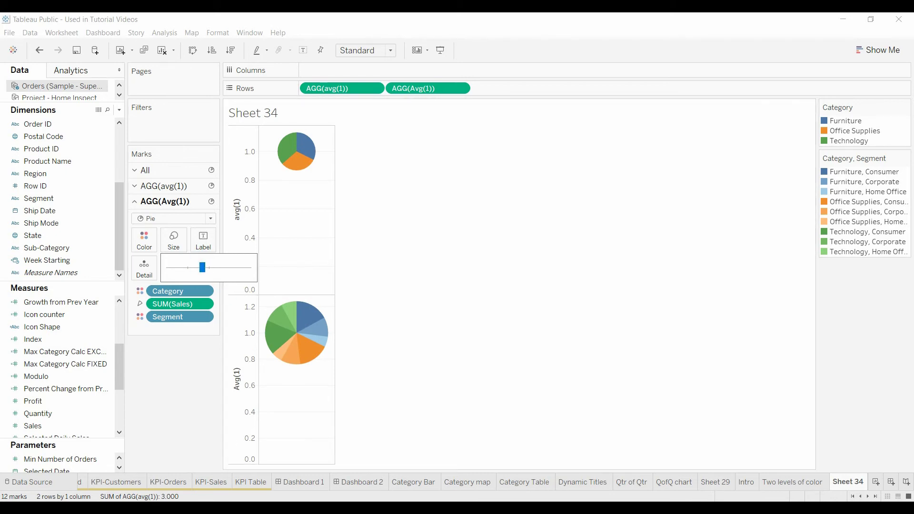
- Overlay both pies on a synchronized dual axis, Category pie on top, and widen the pane
right_click(235, 374)
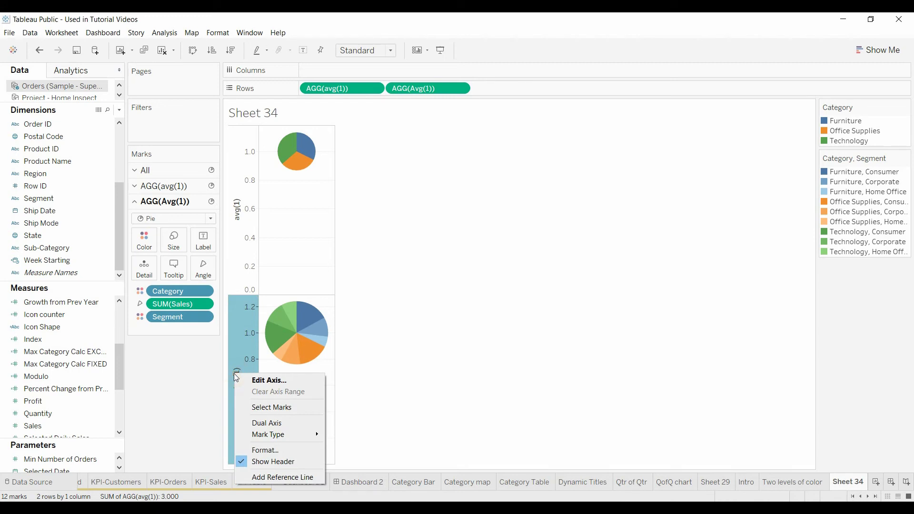
left_click(267, 425)
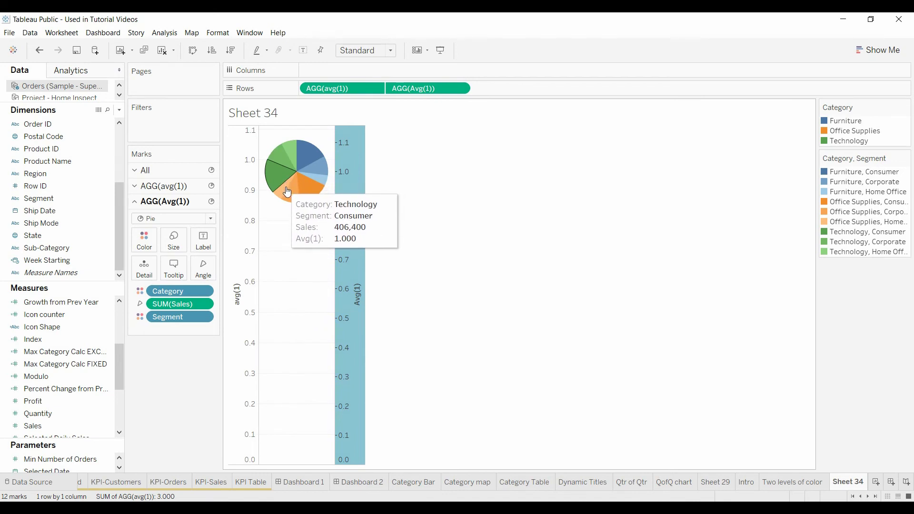
left_click_drag(409, 90, 313, 91)
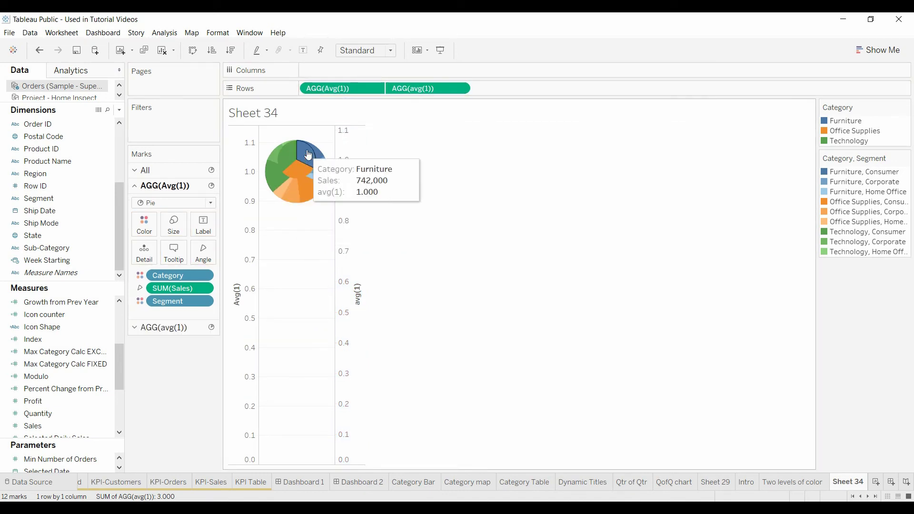
right_click(347, 289)
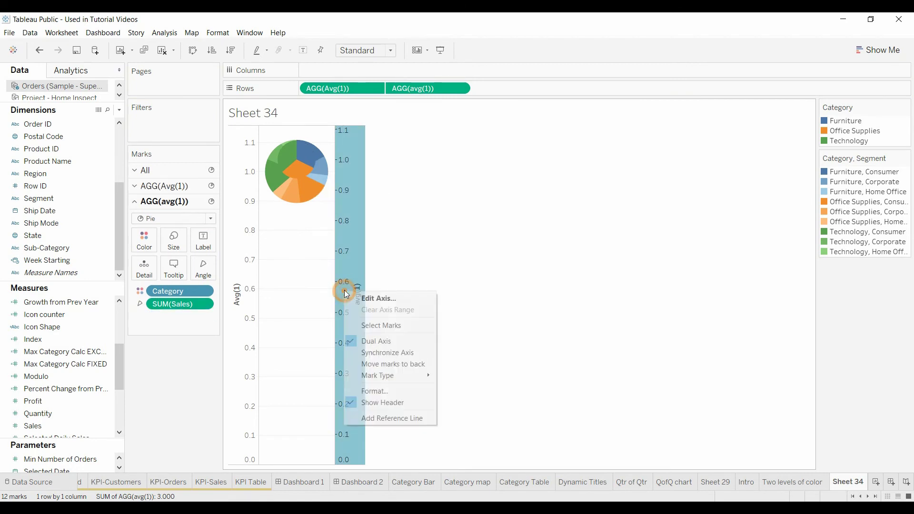
left_click(397, 352)
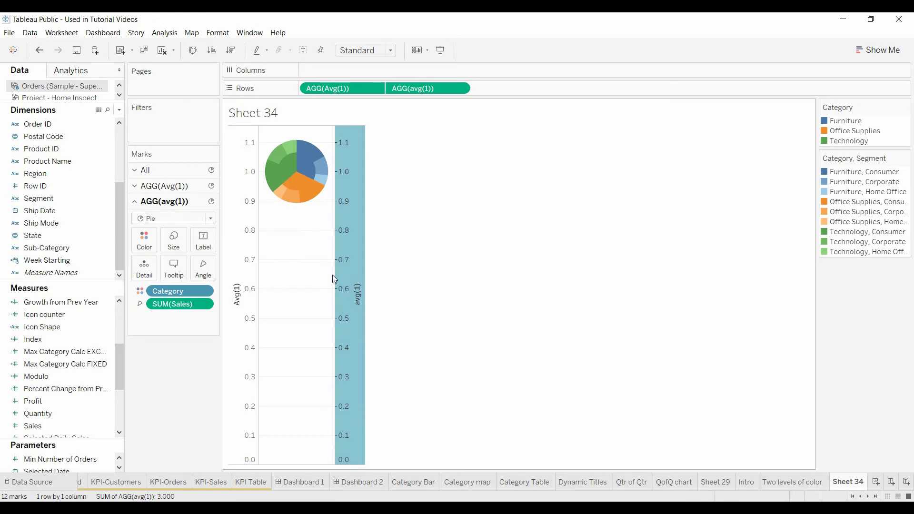
left_click_drag(333, 279, 407, 283)
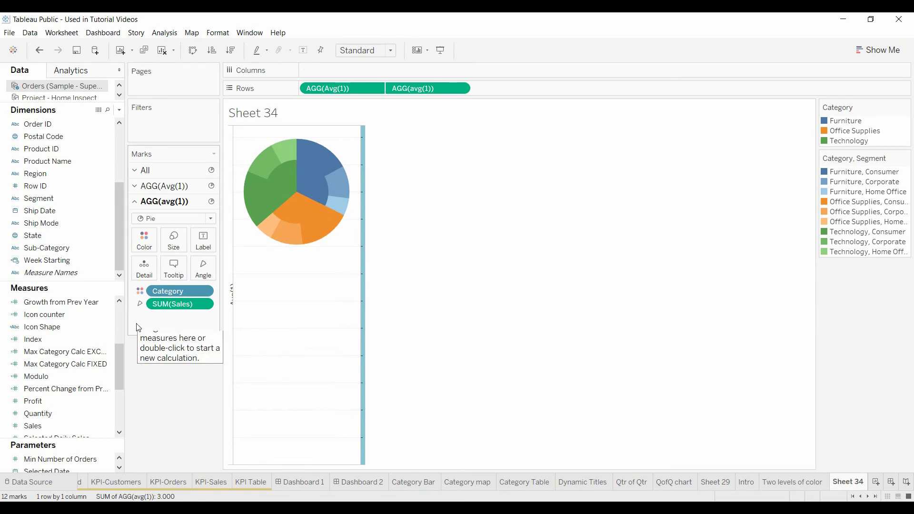
mouse_move(284, 201)
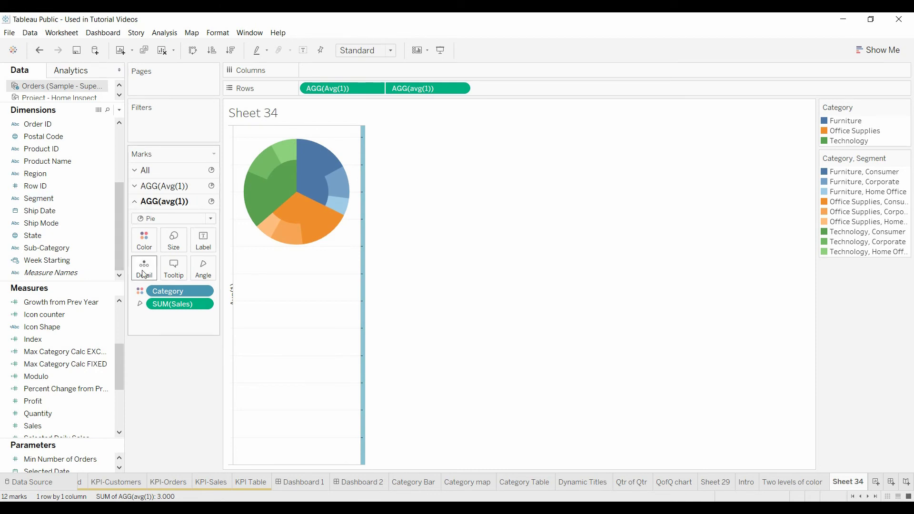
left_click(136, 185)
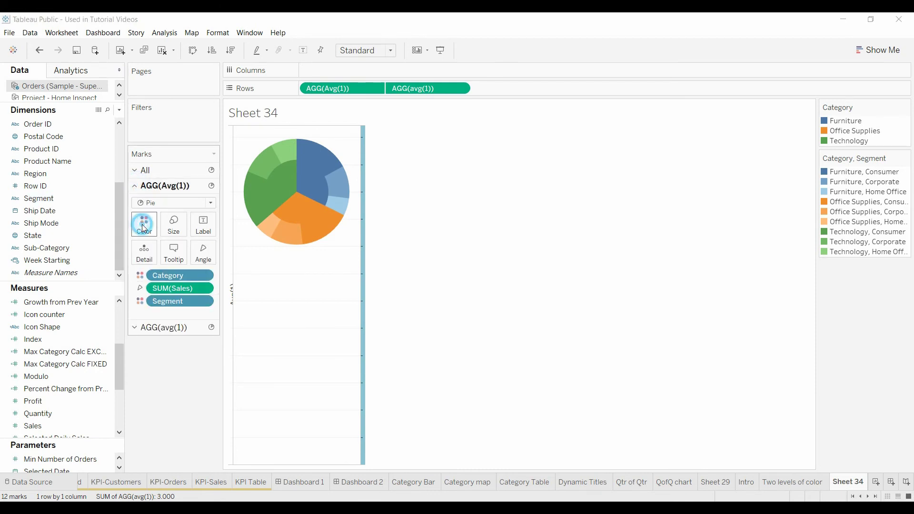
left_click(144, 225)
left_click(176, 260)
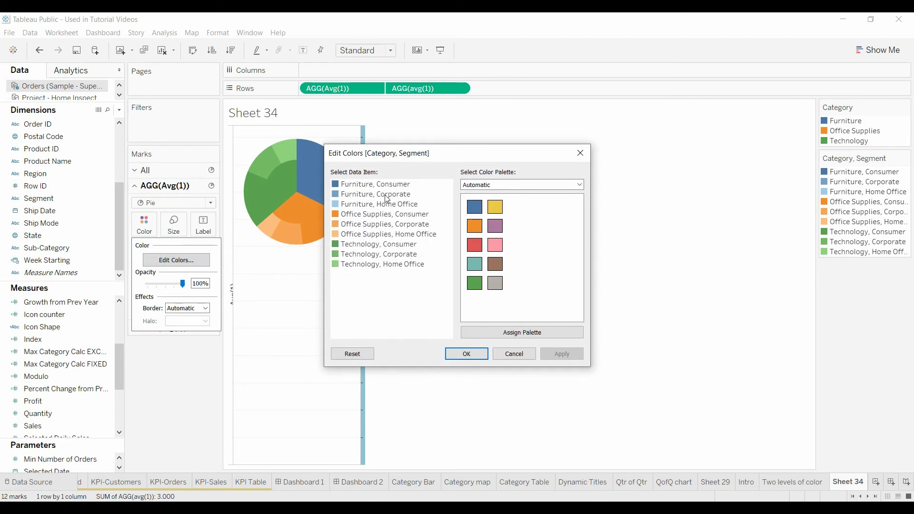
left_click(578, 185)
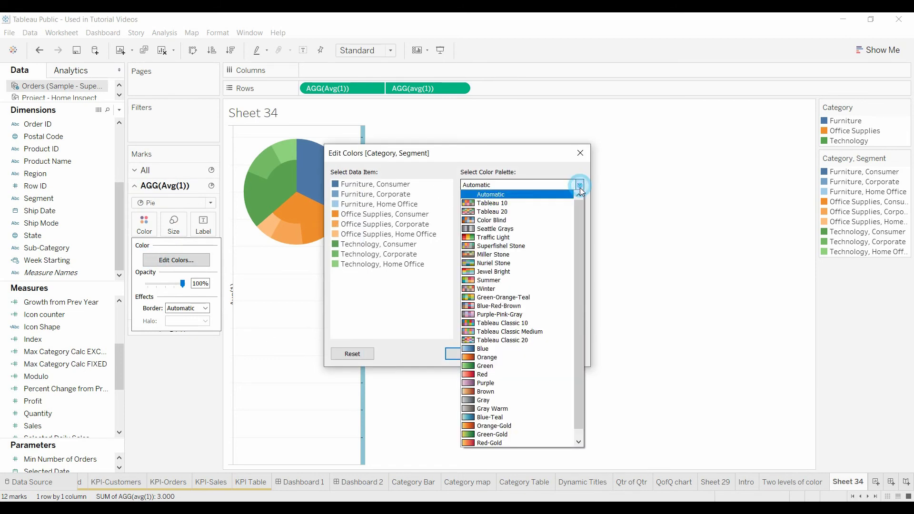
left_click(518, 353)
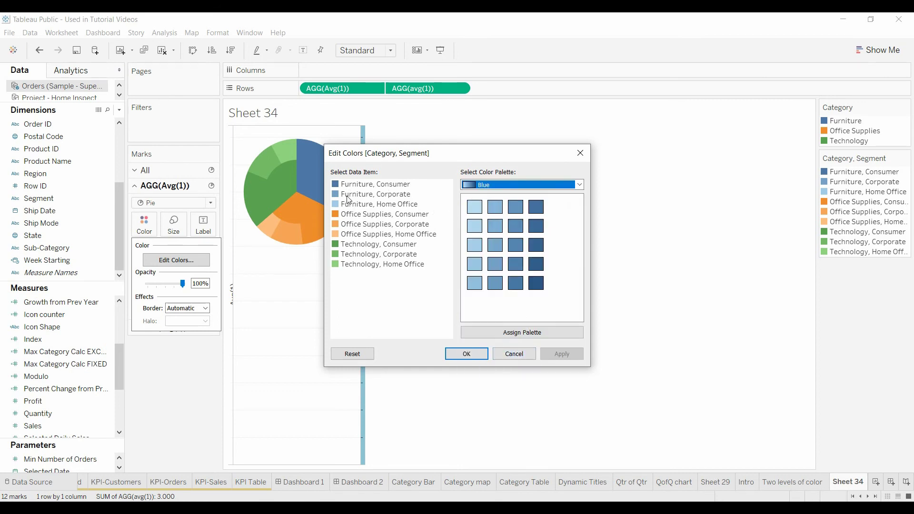
left_click(513, 351)
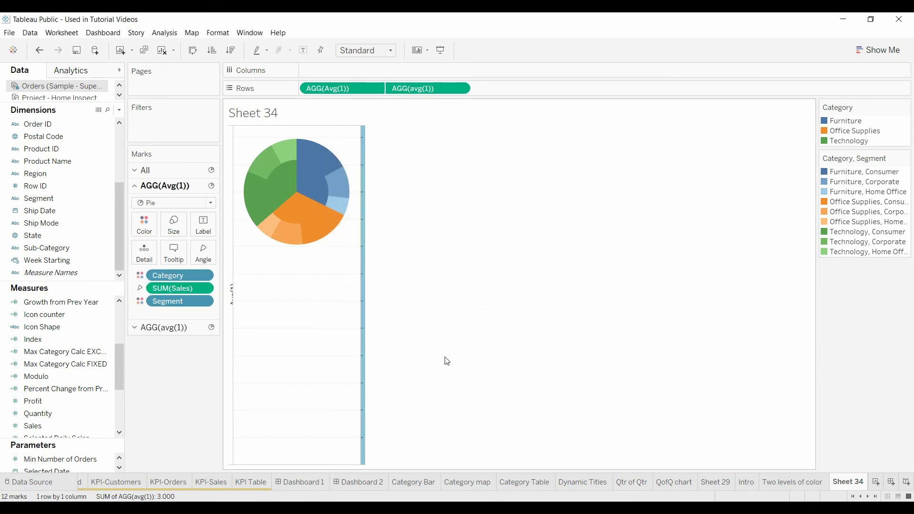
left_click(283, 425)
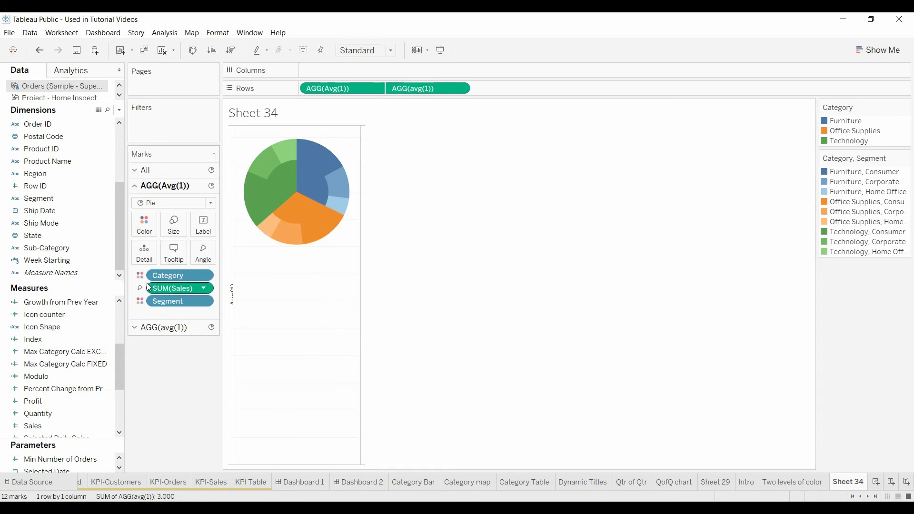
left_click(202, 232)
left_click(132, 409)
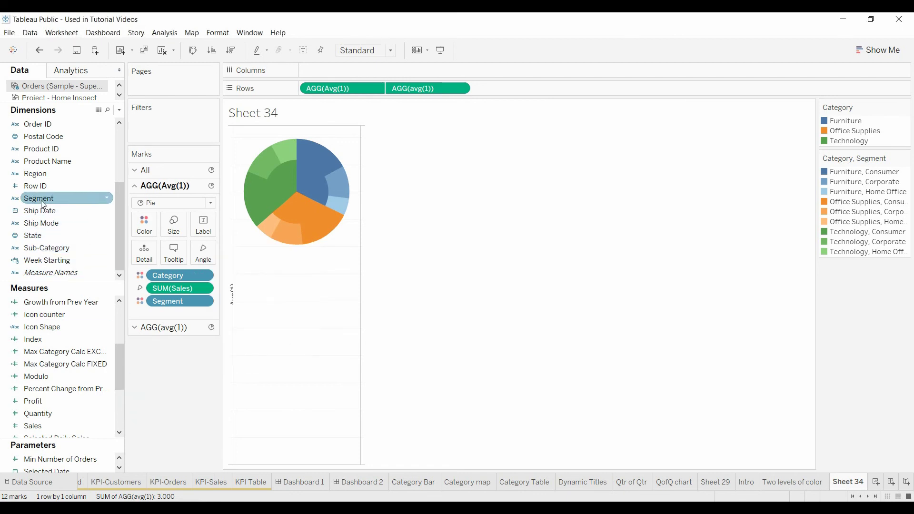
left_click_drag(41, 200, 204, 230)
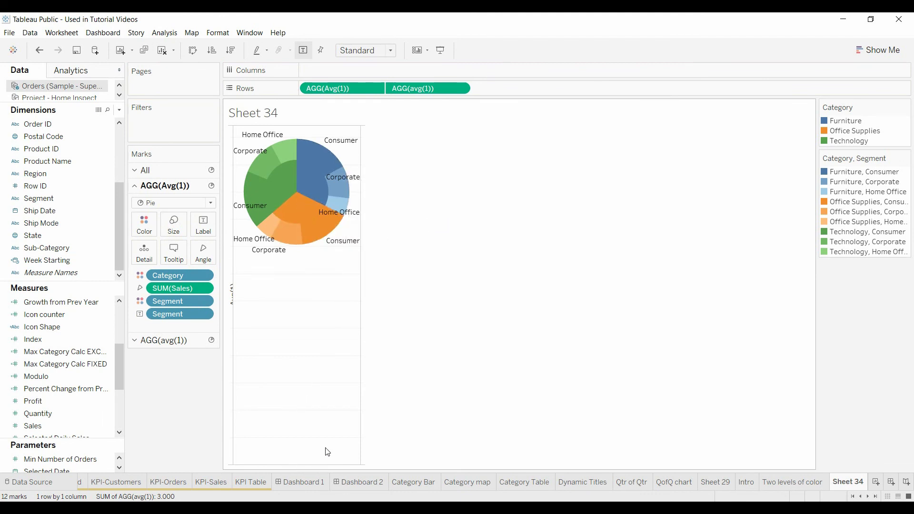
left_click_drag(174, 319, 149, 459)
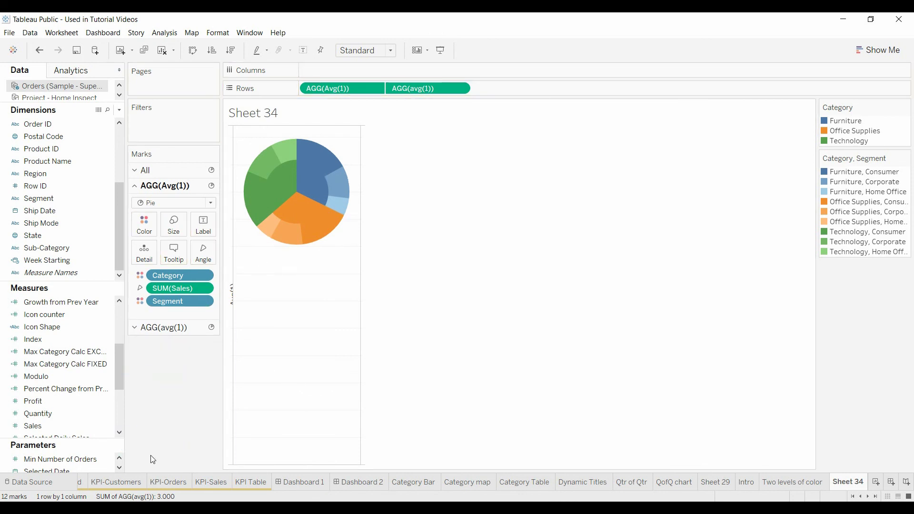